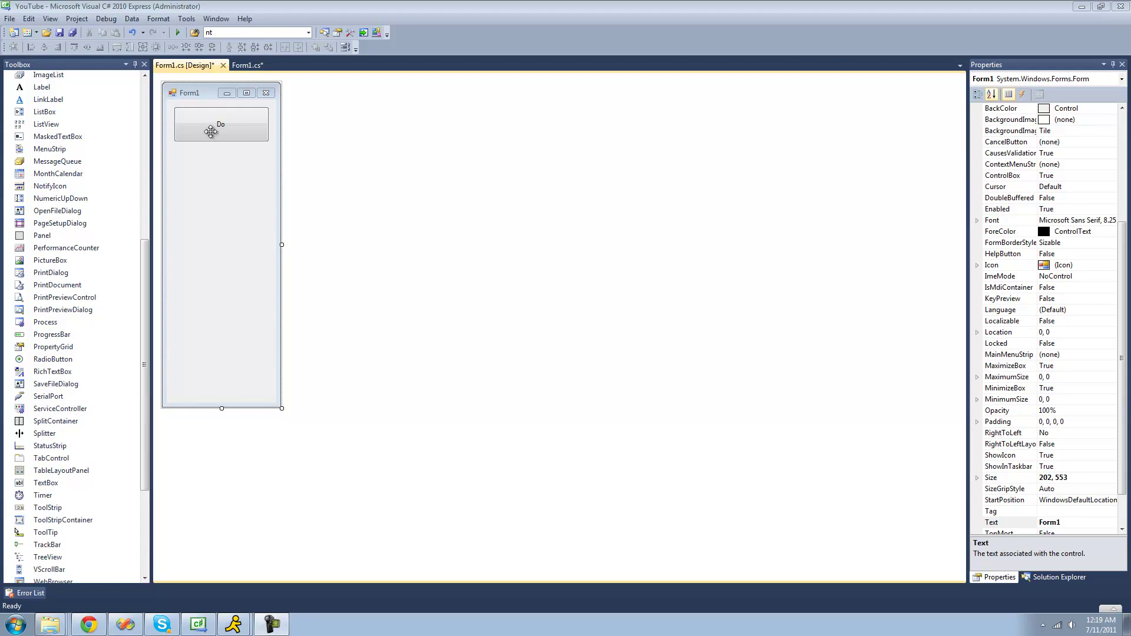
Place a multiline TextBox below the Do button and stretch it over the form's lower area
click(212, 131)
click(212, 222)
drag(143, 270, 142, 319)
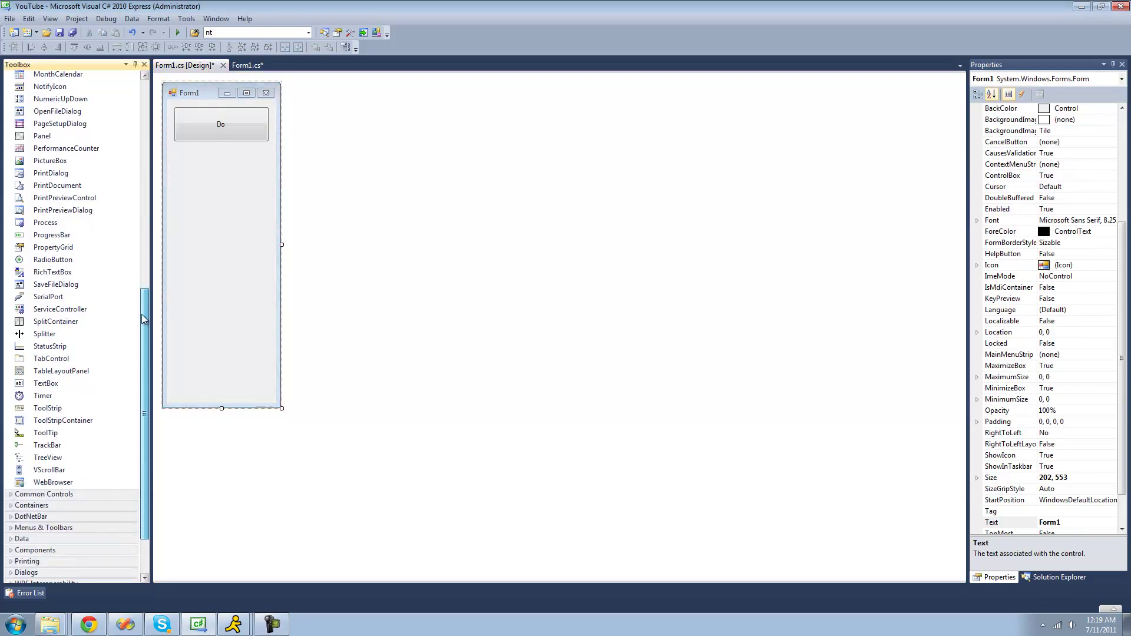
mouse_move(76, 383)
mouse_down()
mouse_move(221, 262)
mouse_move(190, 179)
mouse_move(227, 146)
mouse_up()
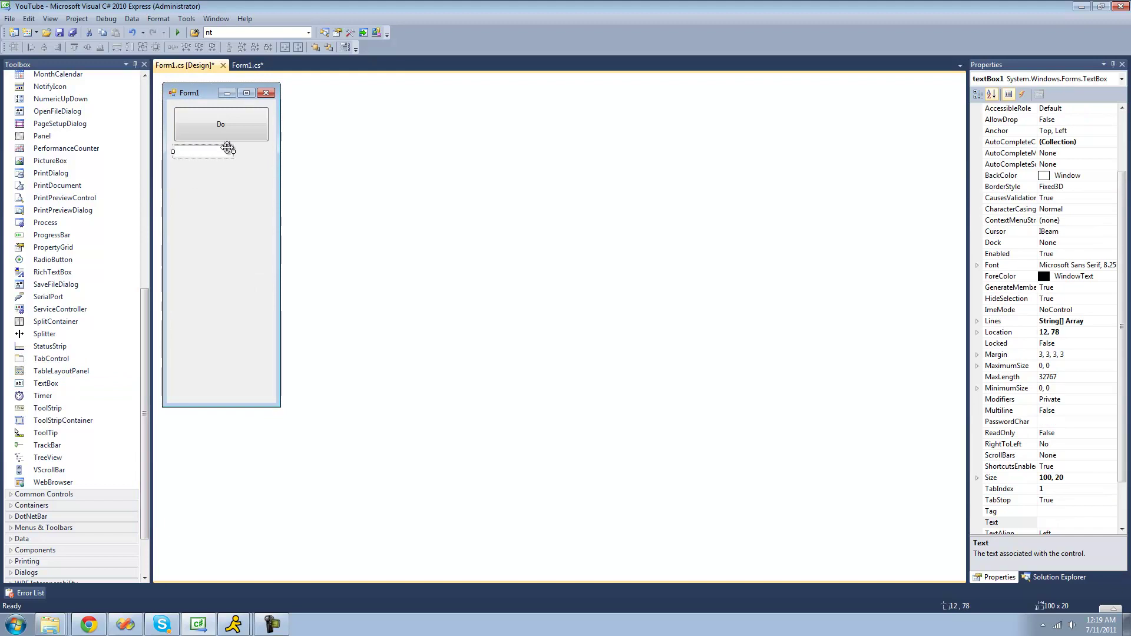
click(228, 145)
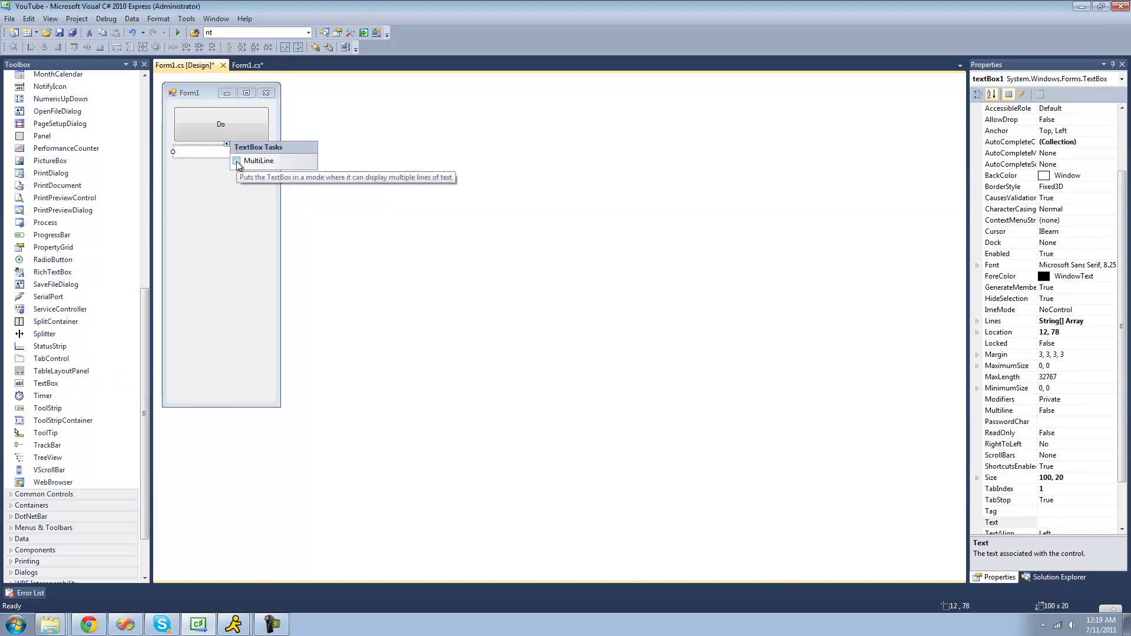
click(237, 161)
drag(233, 159, 271, 397)
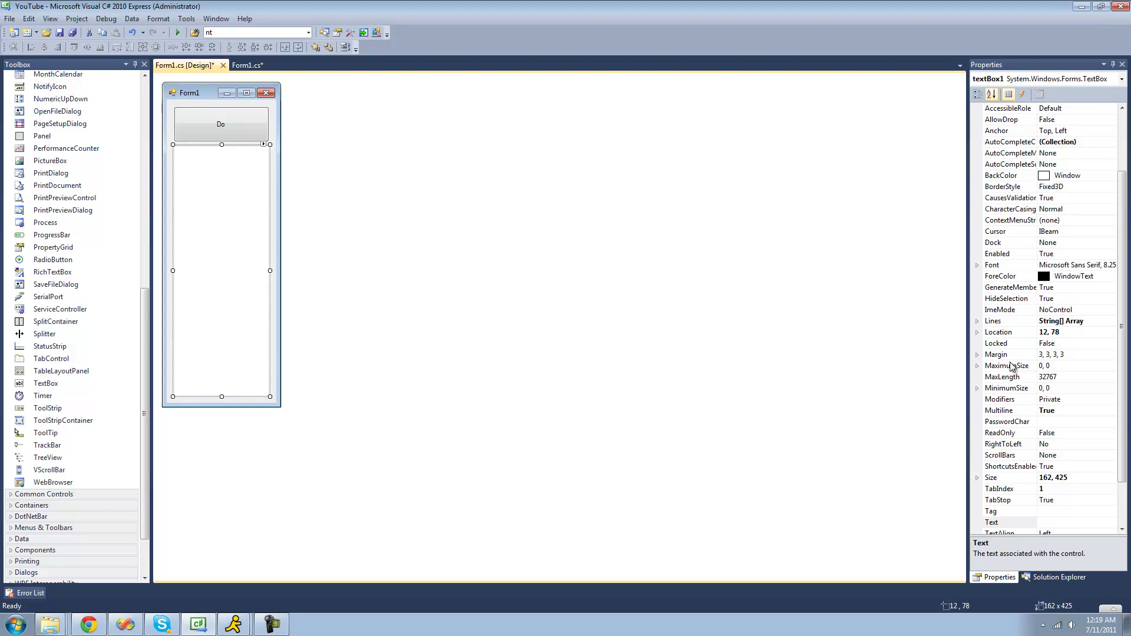
Set the textbox's ScrollBars to Vertical and open the Do button's click-handler code
click(1059, 456)
click(1111, 455)
click(1077, 488)
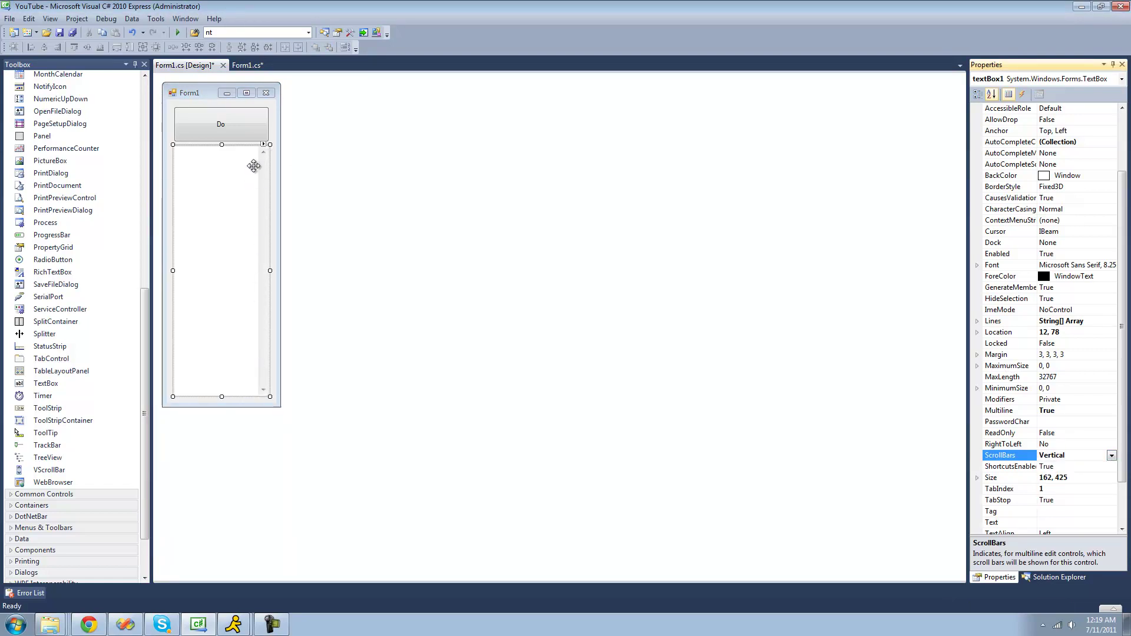
double_click(245, 126)
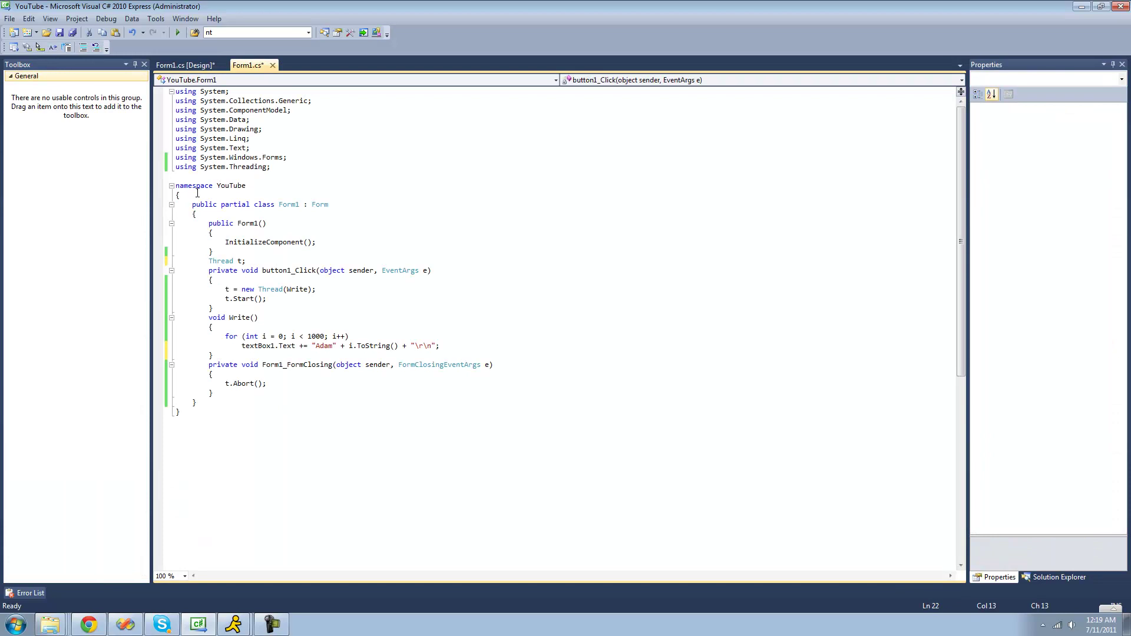
click(269, 383)
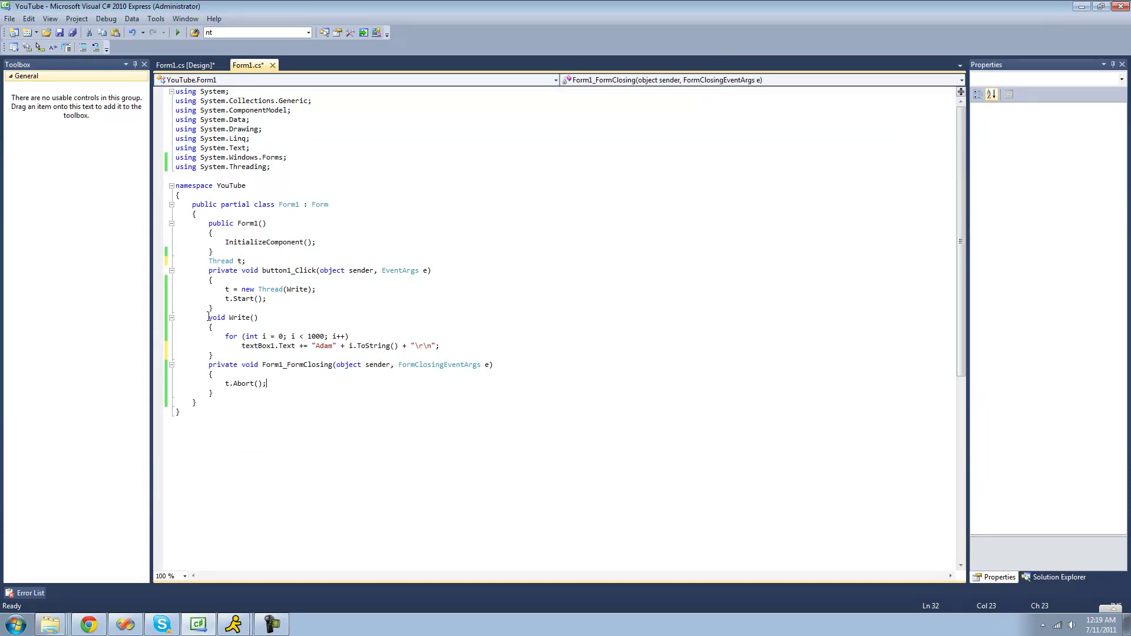
drag(209, 317, 214, 355)
click(233, 352)
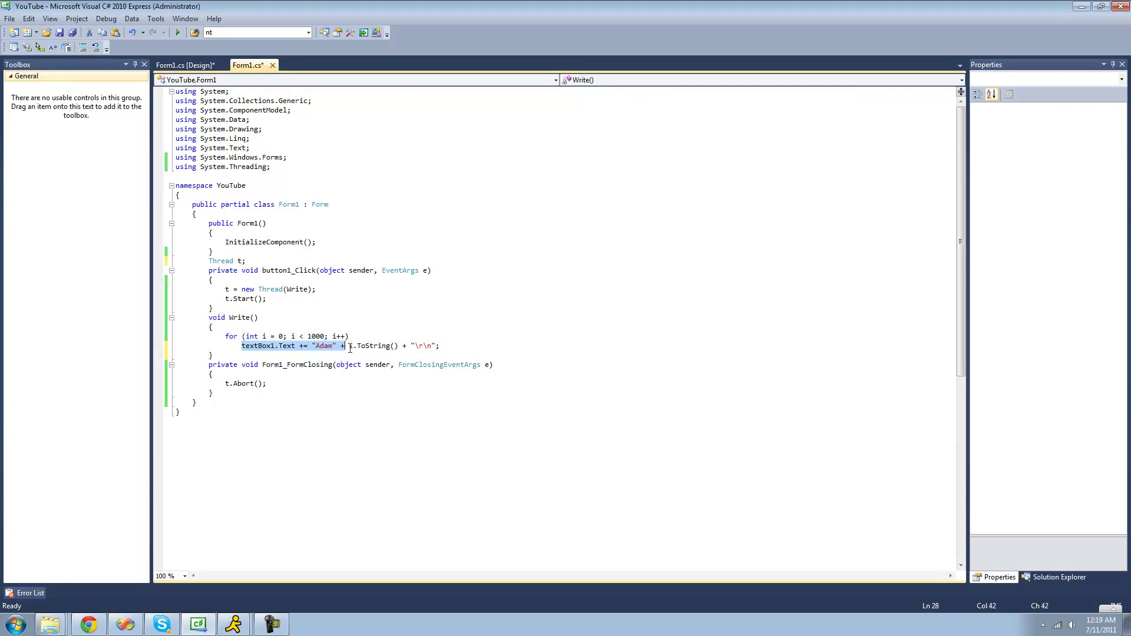
drag(242, 346, 451, 348)
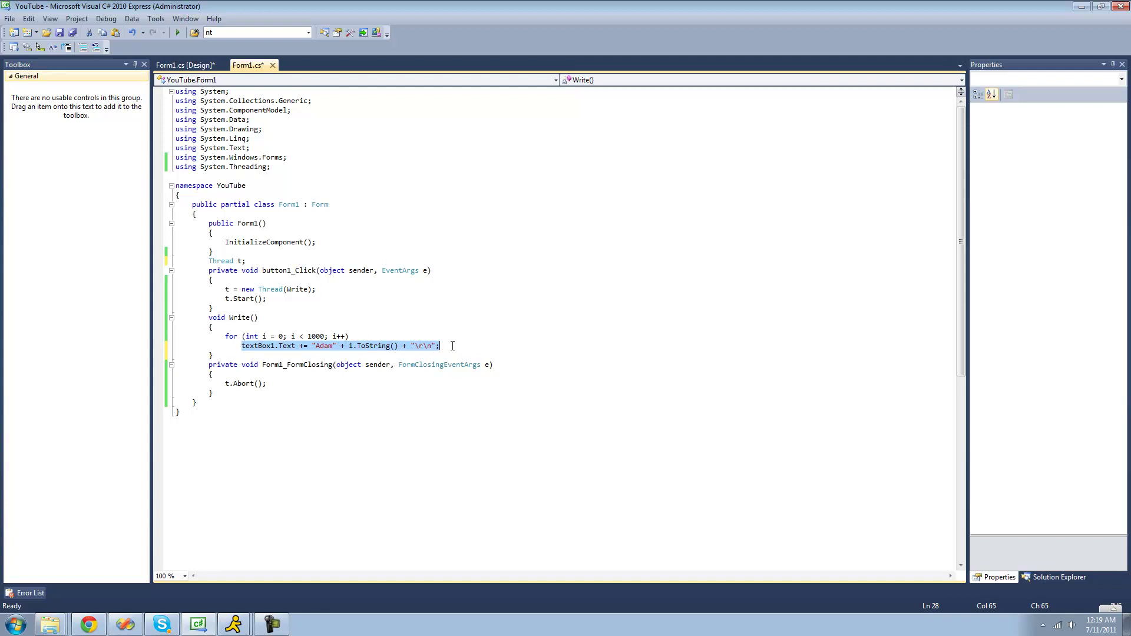
click(407, 347)
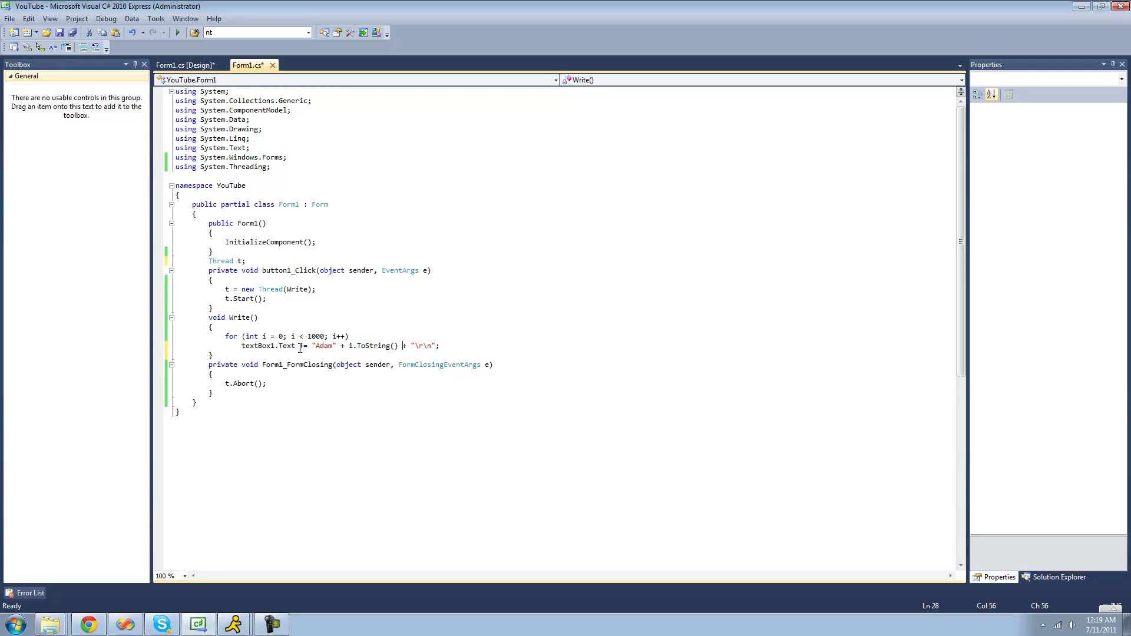
drag(311, 346, 351, 347)
click(352, 347)
drag(411, 346, 438, 345)
click(437, 347)
Run the app, press Do, and read the cross-thread InvalidOperationException on textBox1 before dismissing it
click(177, 36)
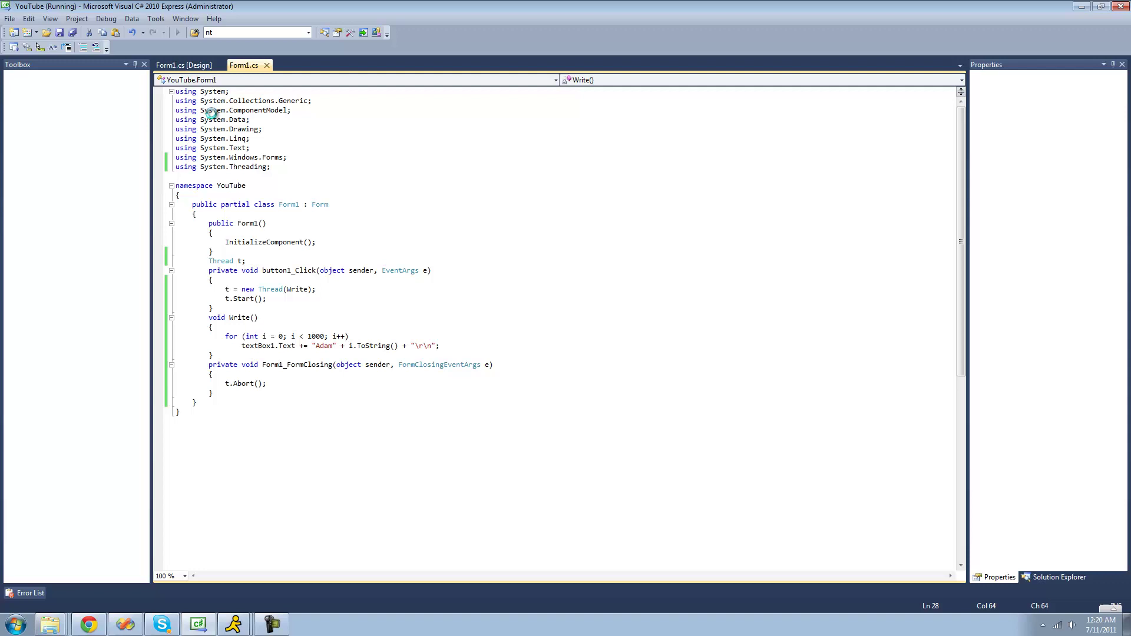
drag(151, 129, 404, 106)
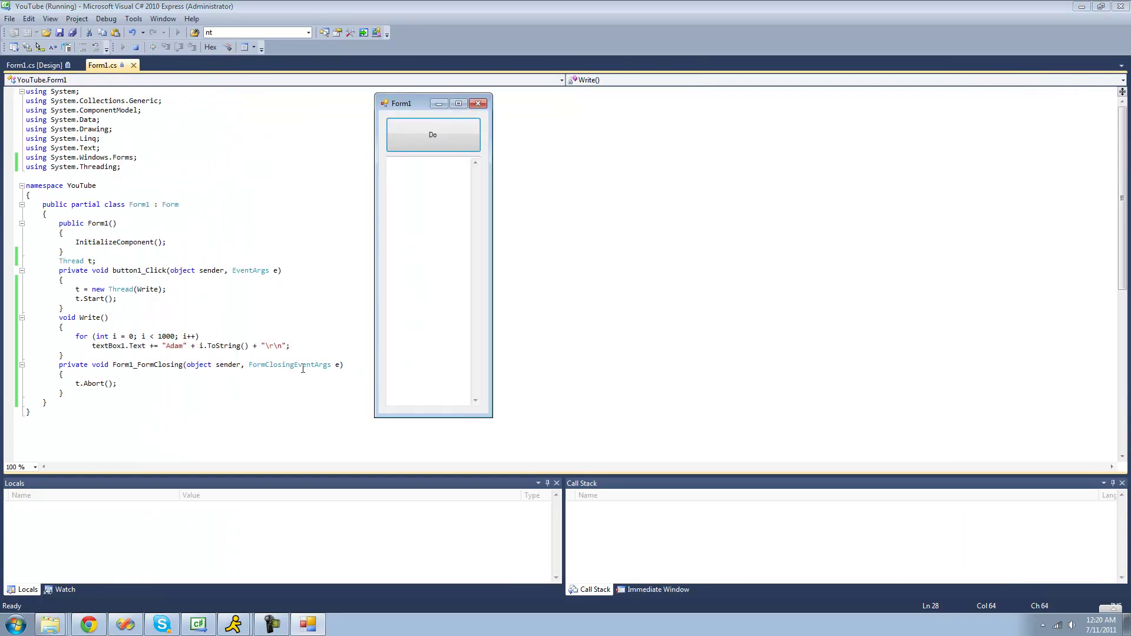
click(416, 143)
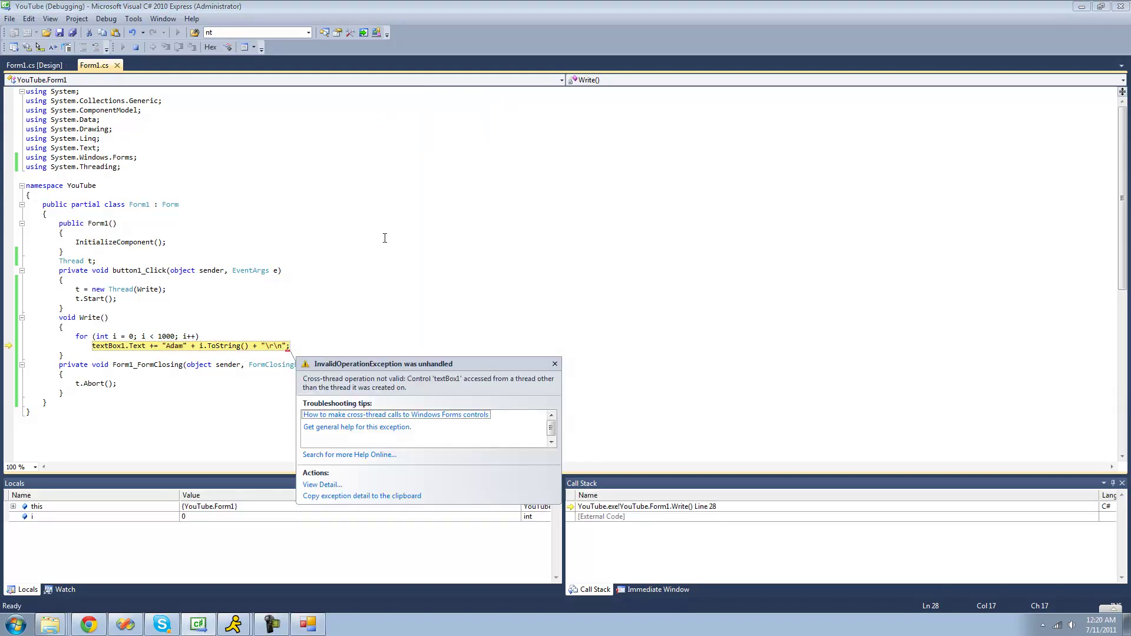
drag(303, 378, 350, 379)
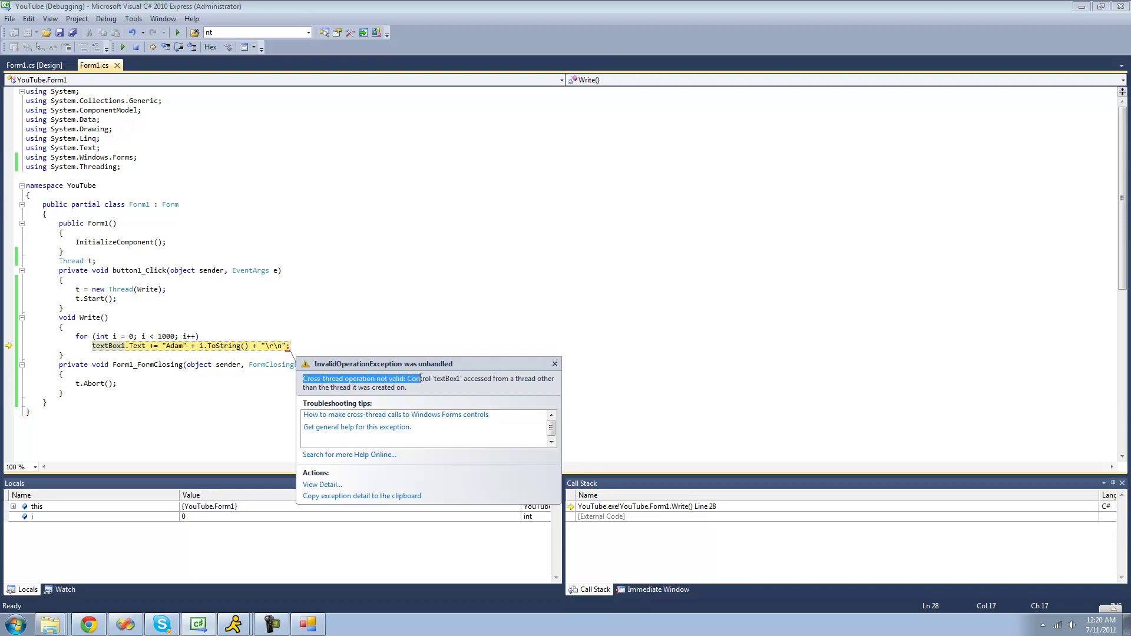
mouse_move(350, 379)
mouse_down()
mouse_move(546, 380)
mouse_move(492, 393)
mouse_up()
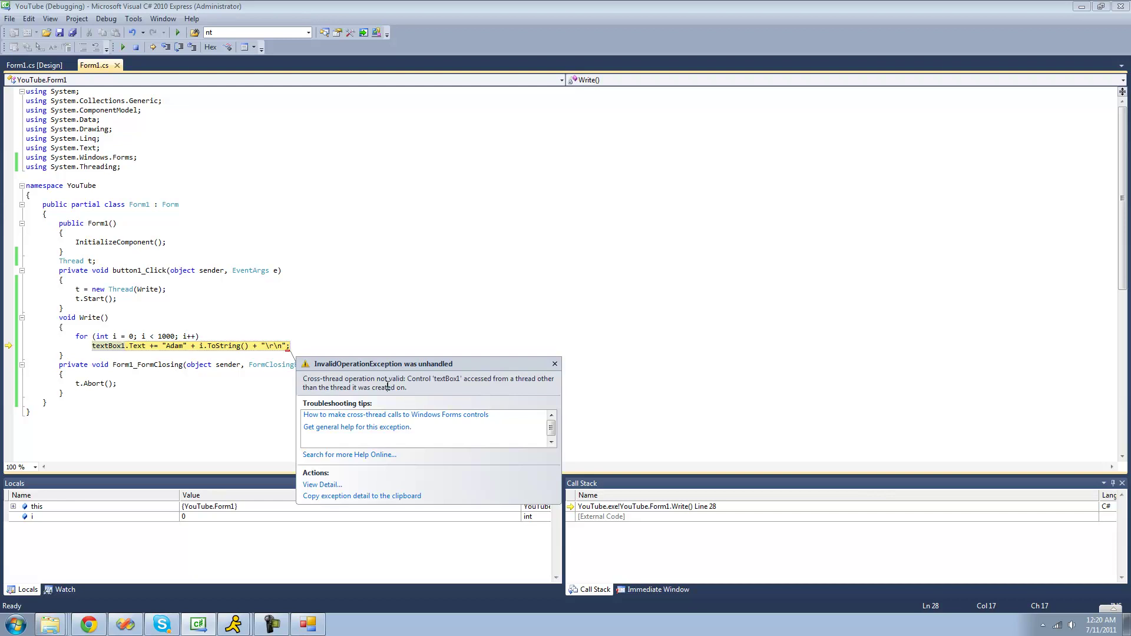
click(377, 320)
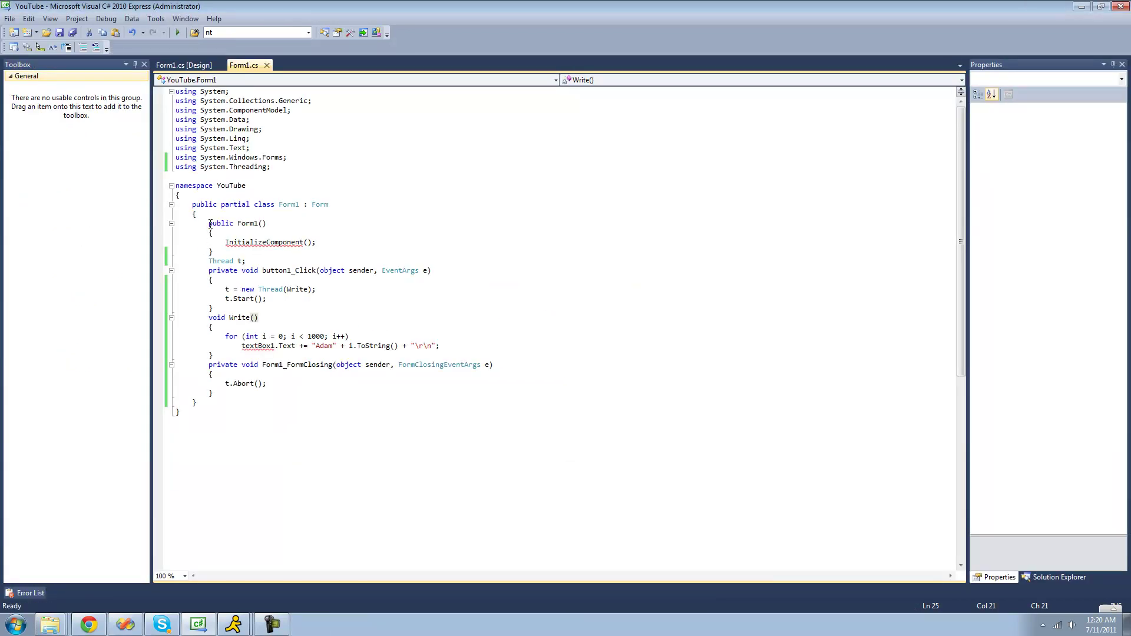
Highlight the Form1 class body, the textBox1 append line, and the Form1 class name
drag(208, 222, 280, 404)
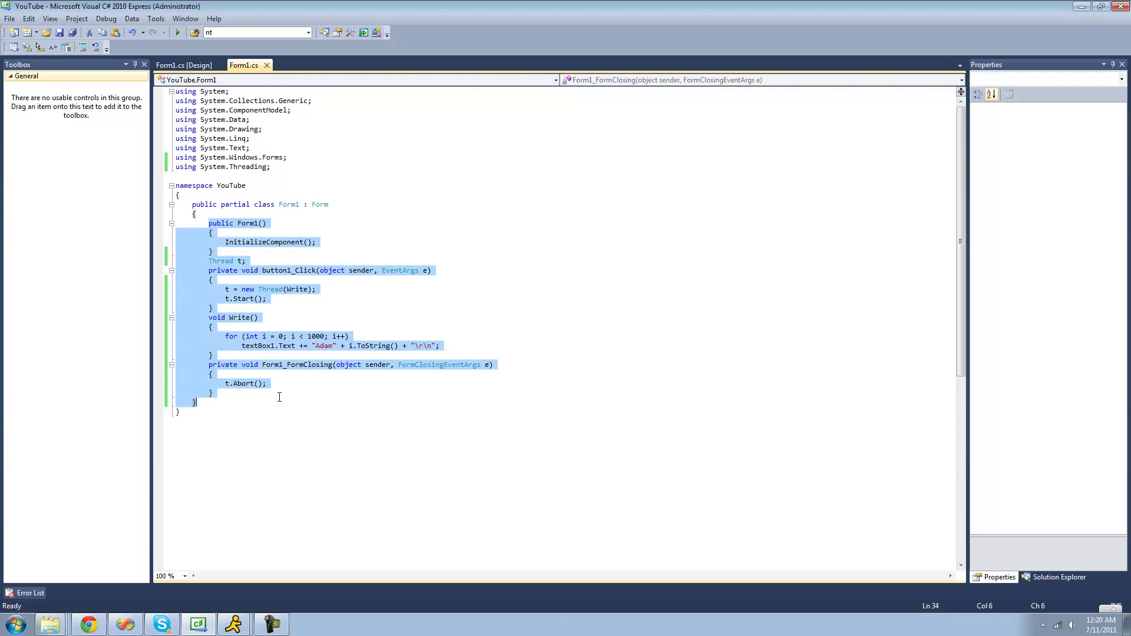
click(254, 393)
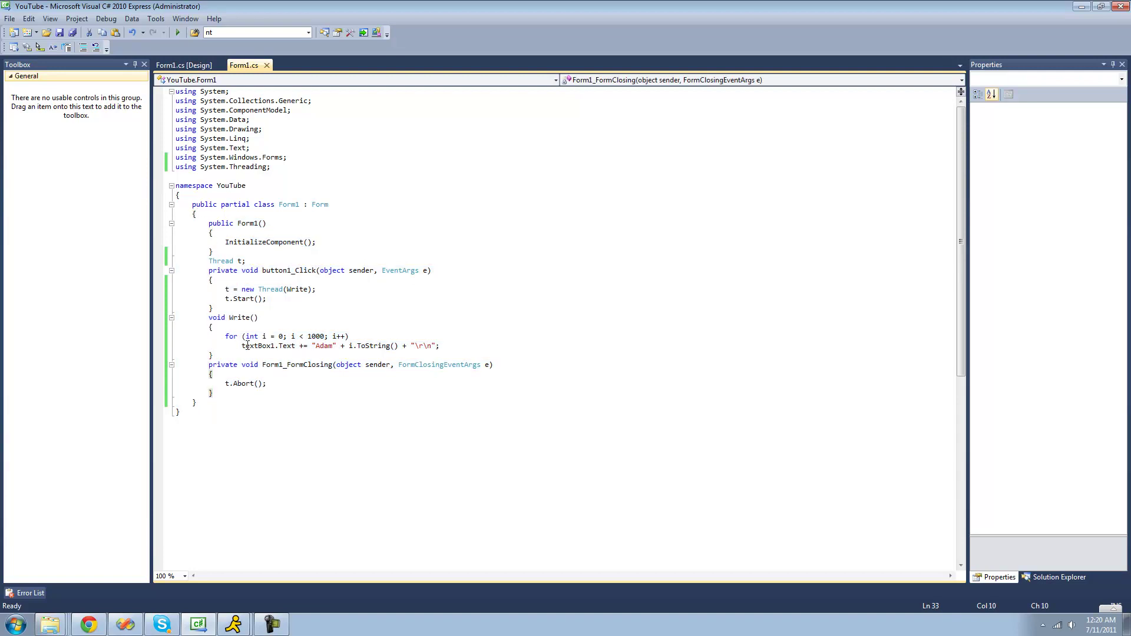
drag(242, 345, 442, 346)
click(443, 345)
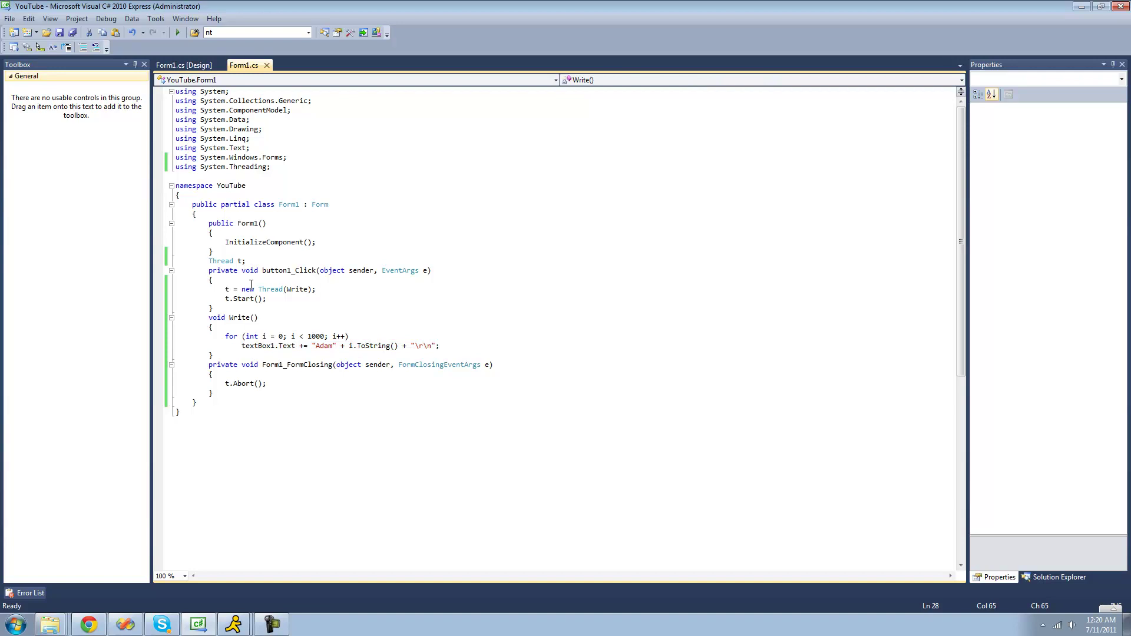
click(220, 205)
double_click(235, 205)
click(265, 204)
double_click(298, 204)
click(302, 205)
Switch to Design view and back to the code, then highlight the partial keyword
click(194, 66)
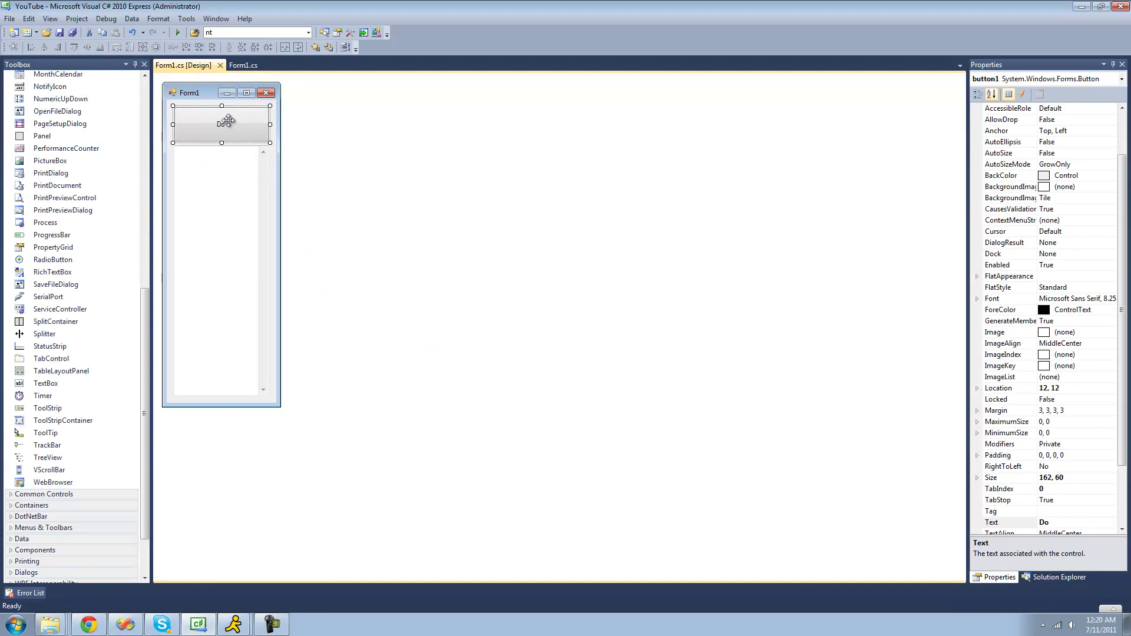
click(245, 67)
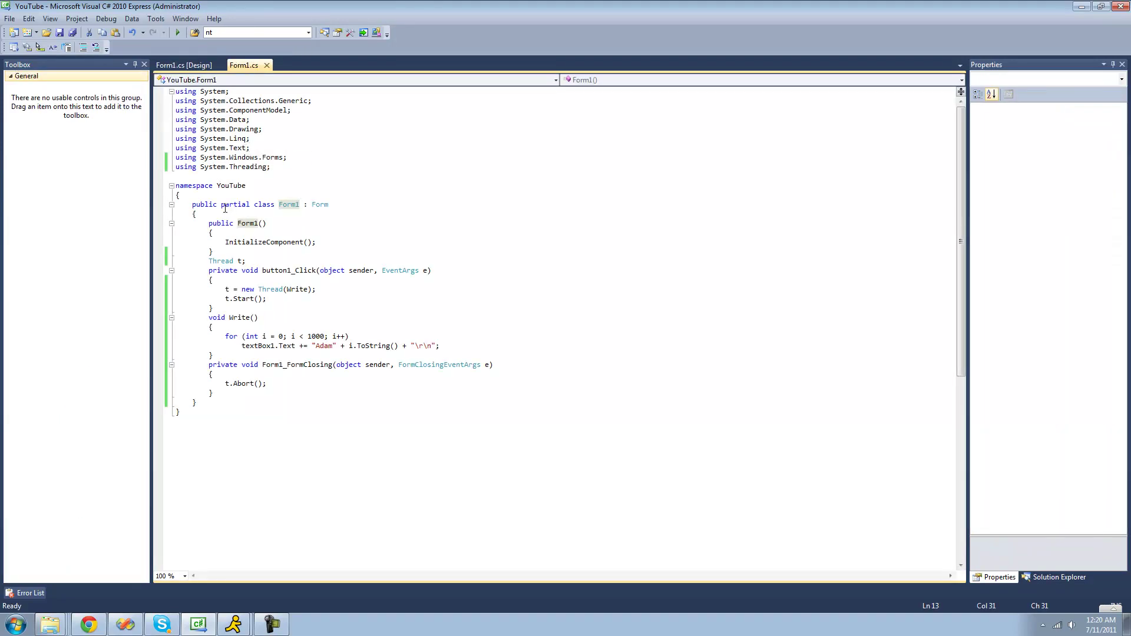
drag(221, 205, 253, 204)
click(298, 203)
click(1051, 577)
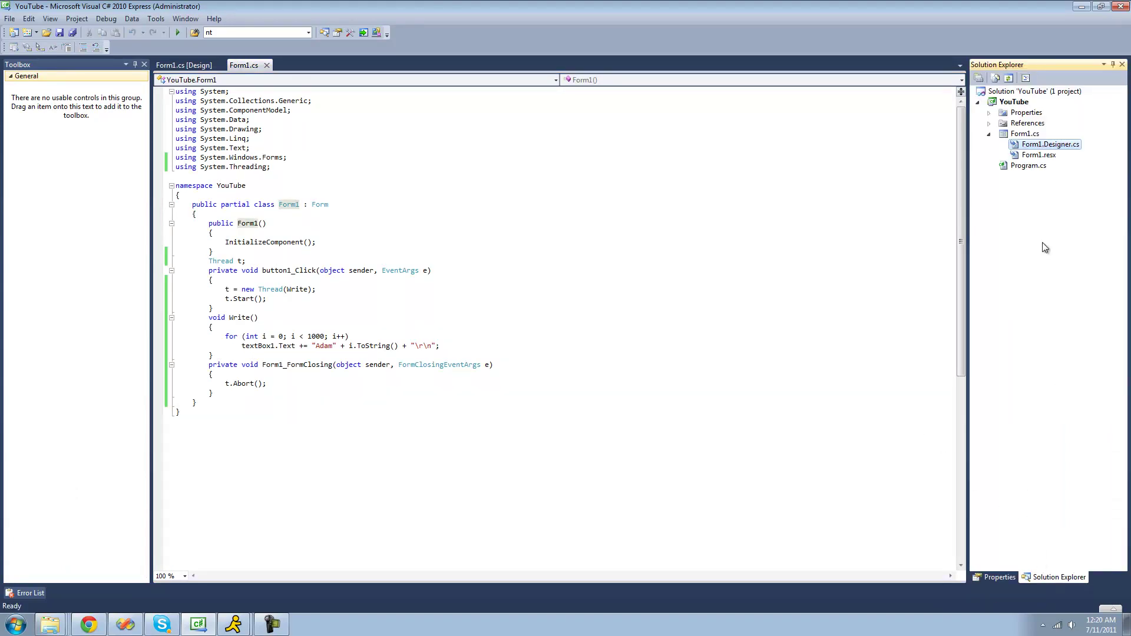
double_click(1041, 147)
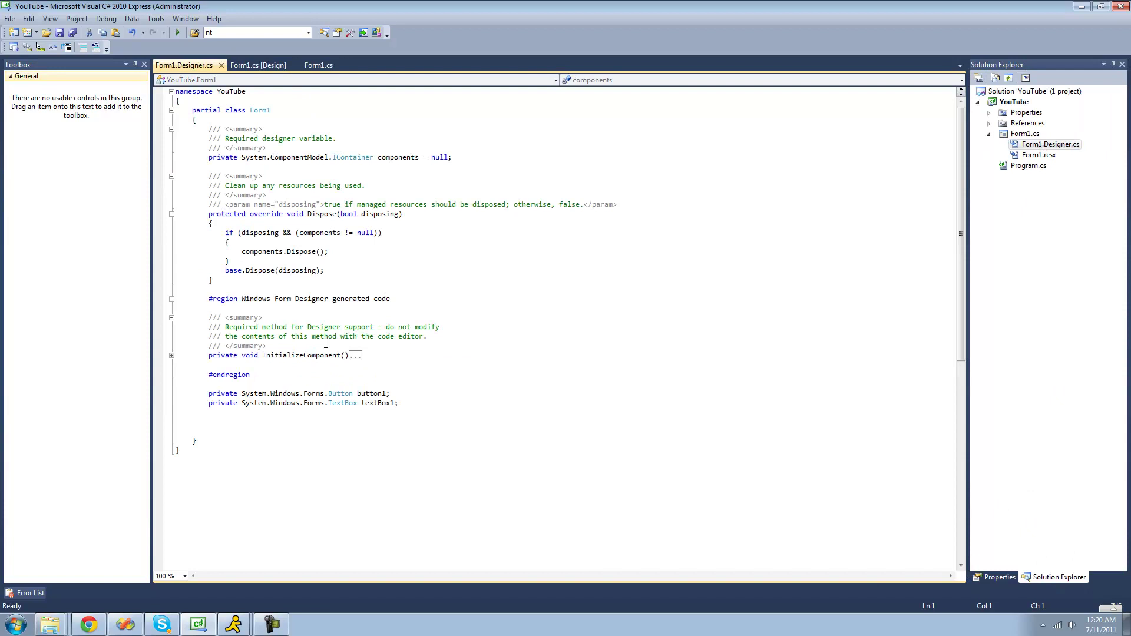
click(172, 356)
scroll(247, 270, down, 4)
mouse_move(227, 317)
mouse_down()
mouse_move(290, 317)
mouse_move(275, 327)
mouse_up()
click(275, 328)
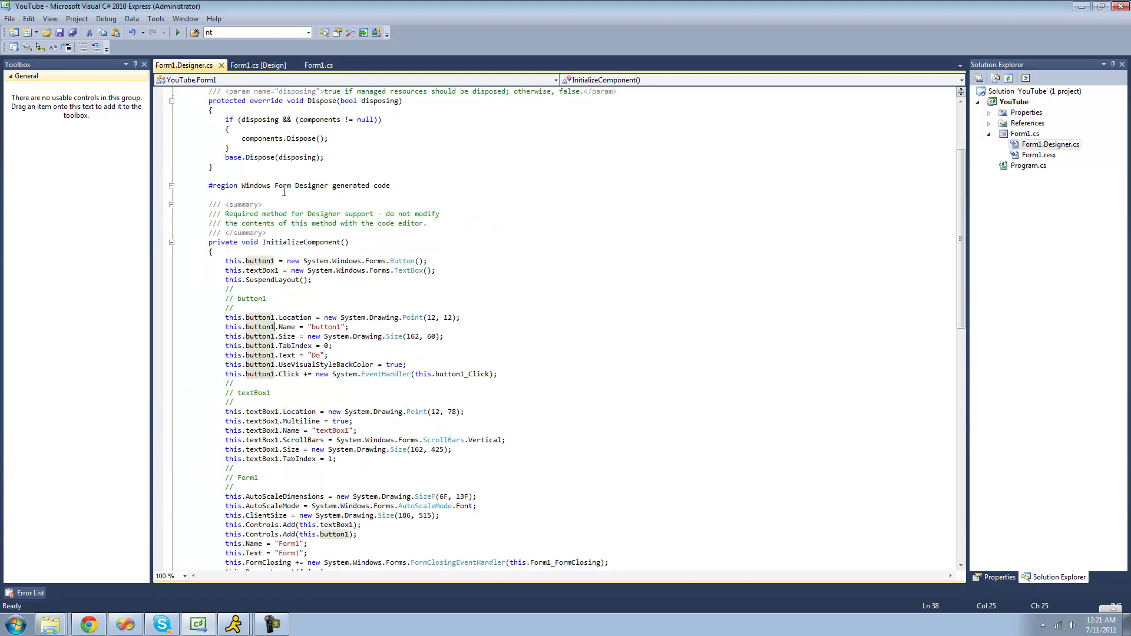
right_click(202, 64)
click(222, 86)
click(261, 264)
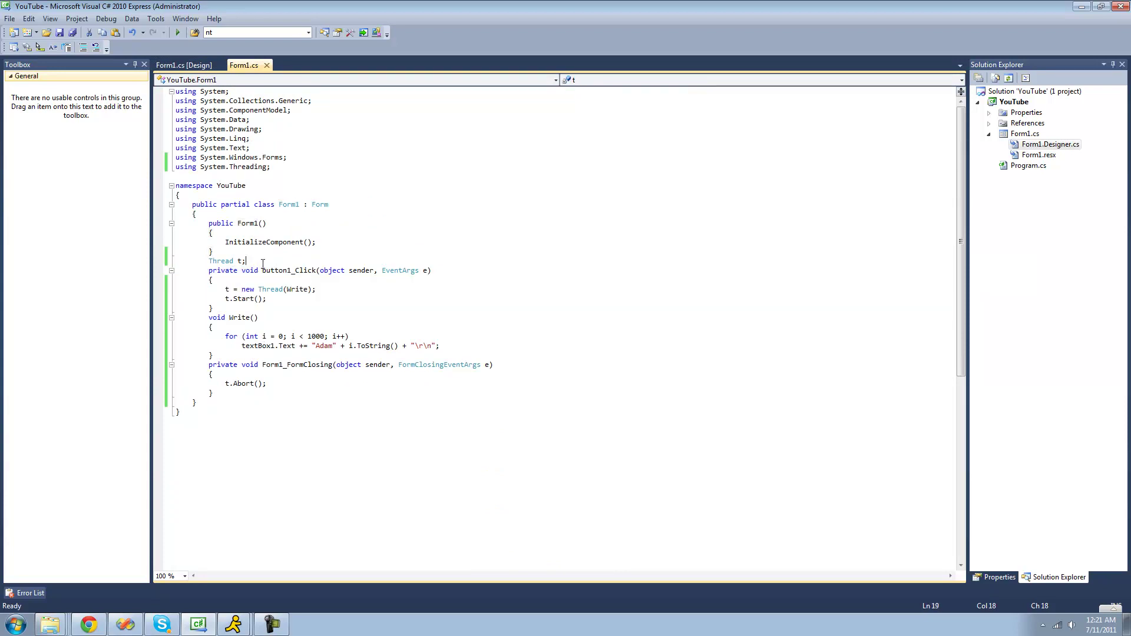
Add a myString field, append to it in Write, and assign textBox1.Text = myString after t.Start()
key(Return)
text(string )
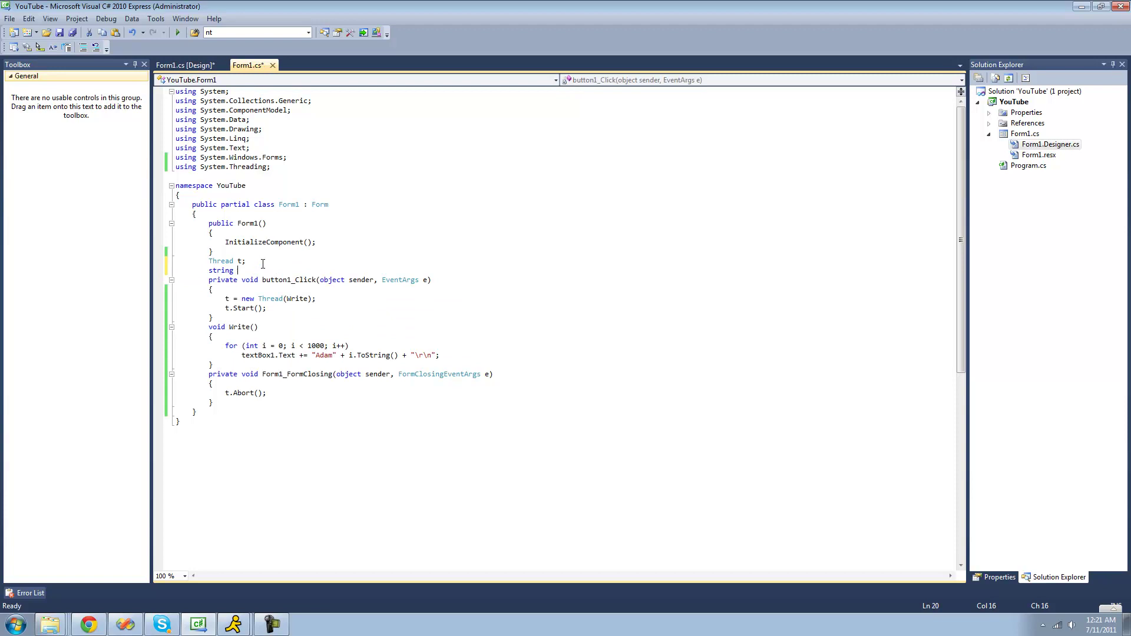
text(myString )
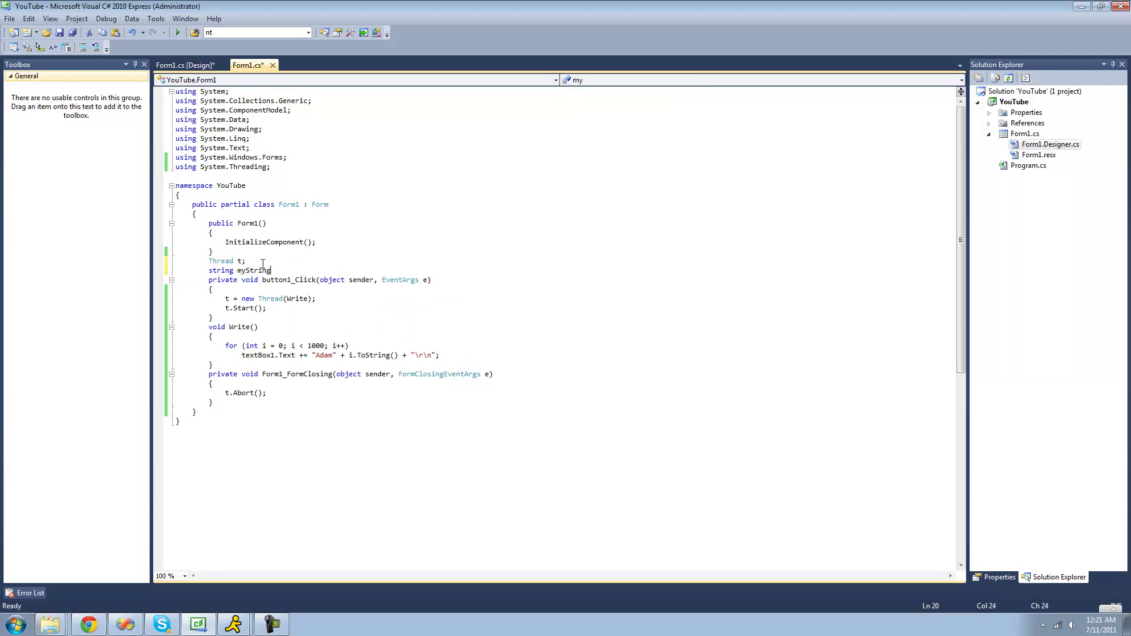
text(= "";)
drag(242, 354, 297, 355)
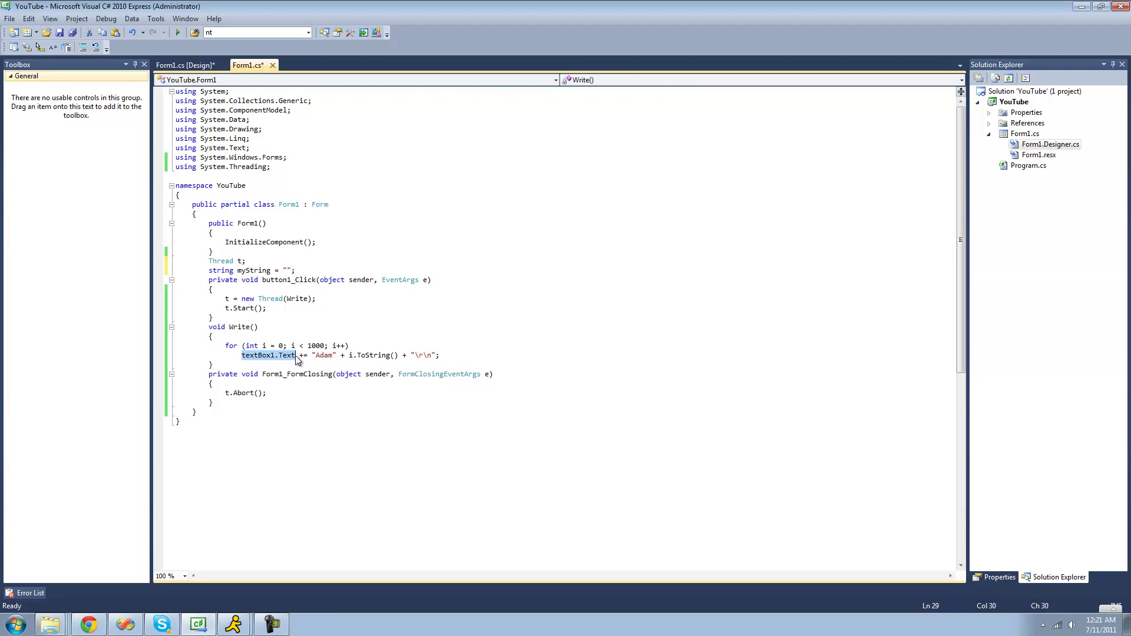
text(myString)
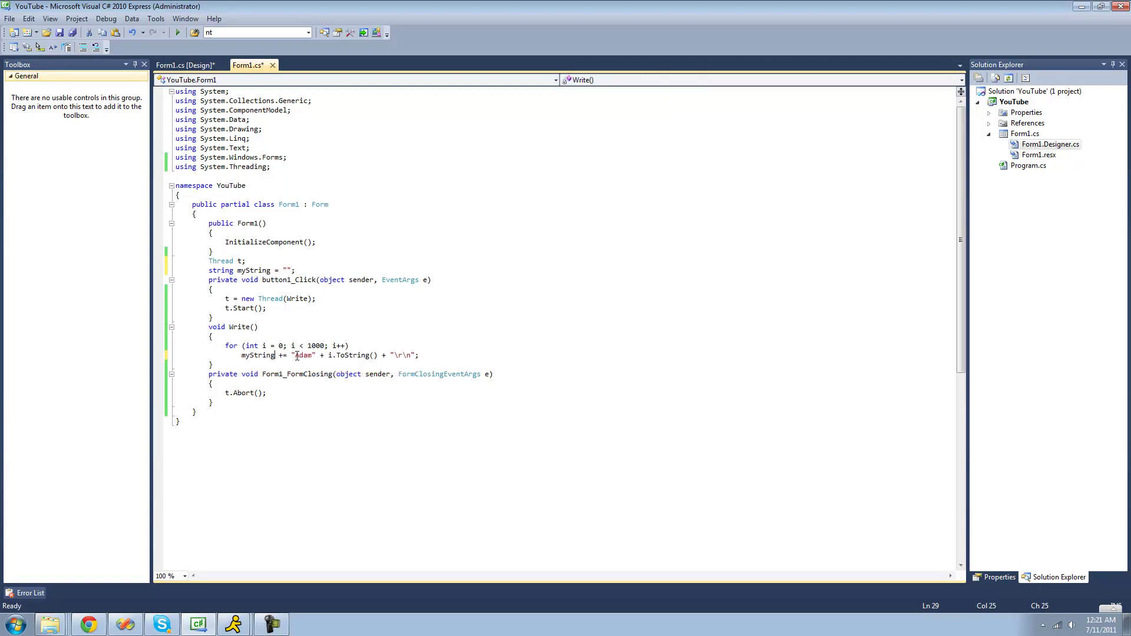
click(269, 307)
key(Return)
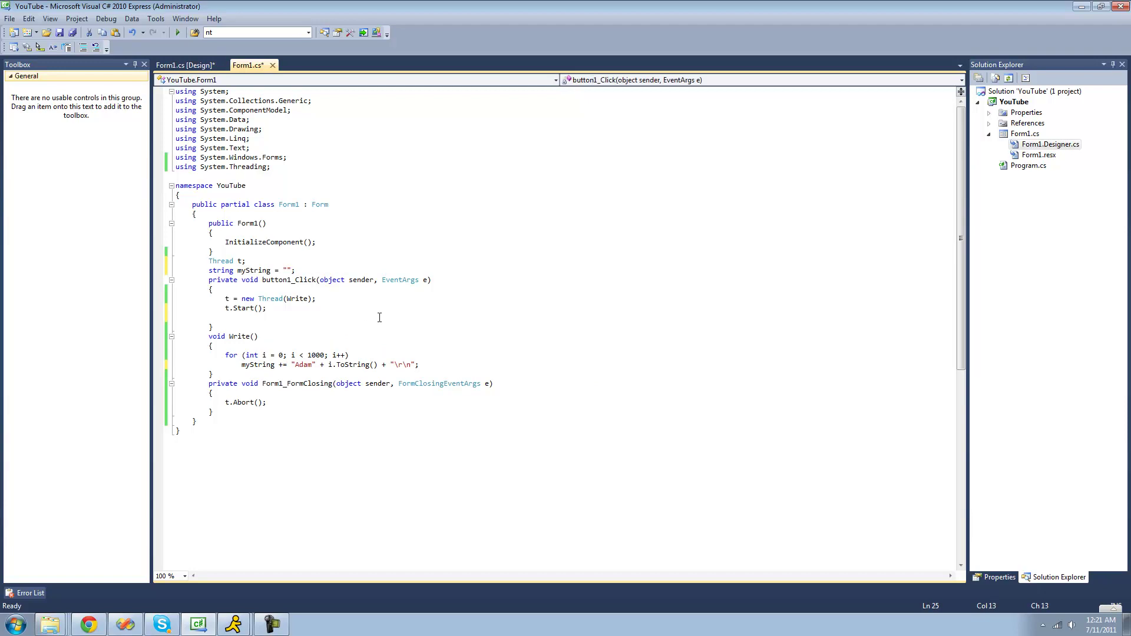
text(myString)
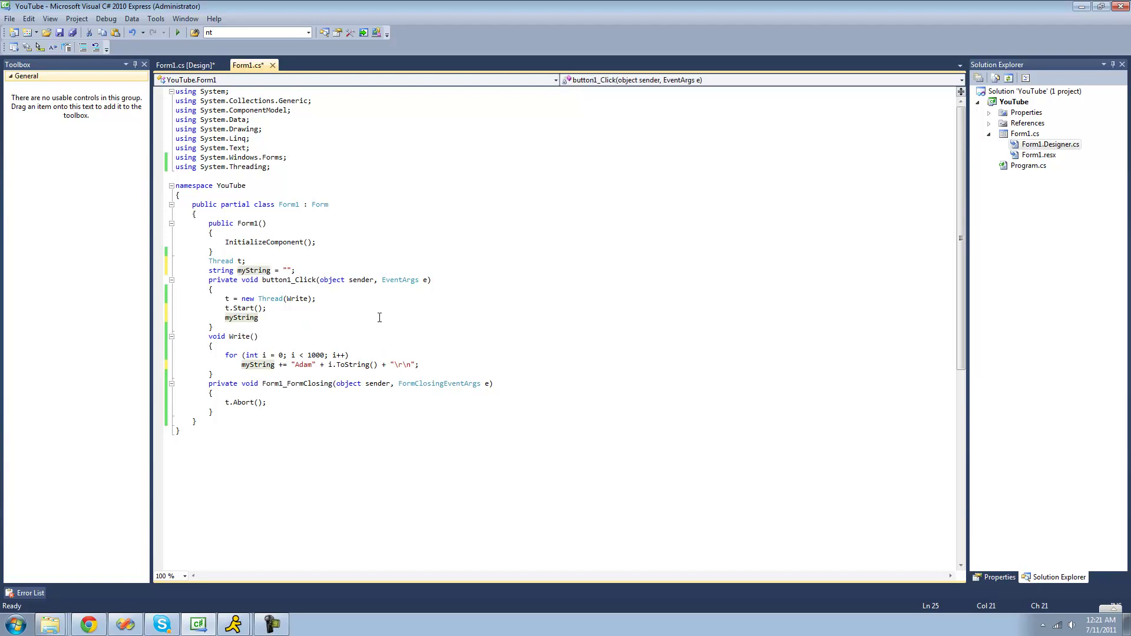
key(BackSpace)
key(BackSpace)
key(BackSpace)
key(BackSpace)
key(BackSpace)
key(BackSpace)
key(BackSpace)
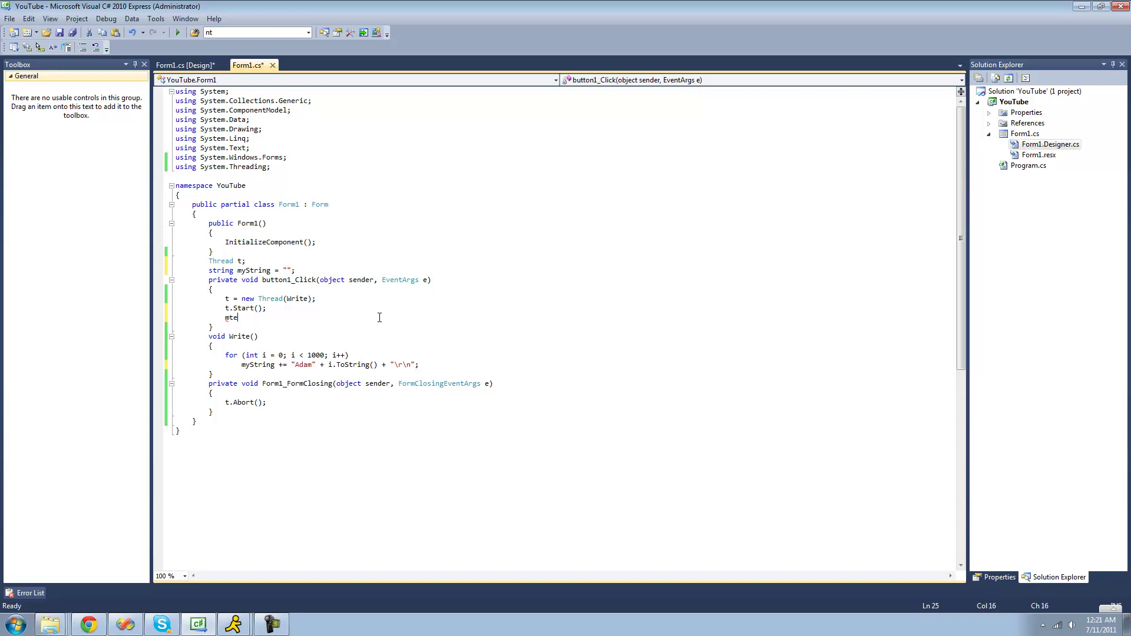
key(BackSpace)
text(tex)
key(Tab)
text(.te)
text(my)
key(Tab)
drag(222, 308, 319, 299)
click(266, 309)
Run the app and press Do, which leaves the textbox empty, then close the form
click(178, 33)
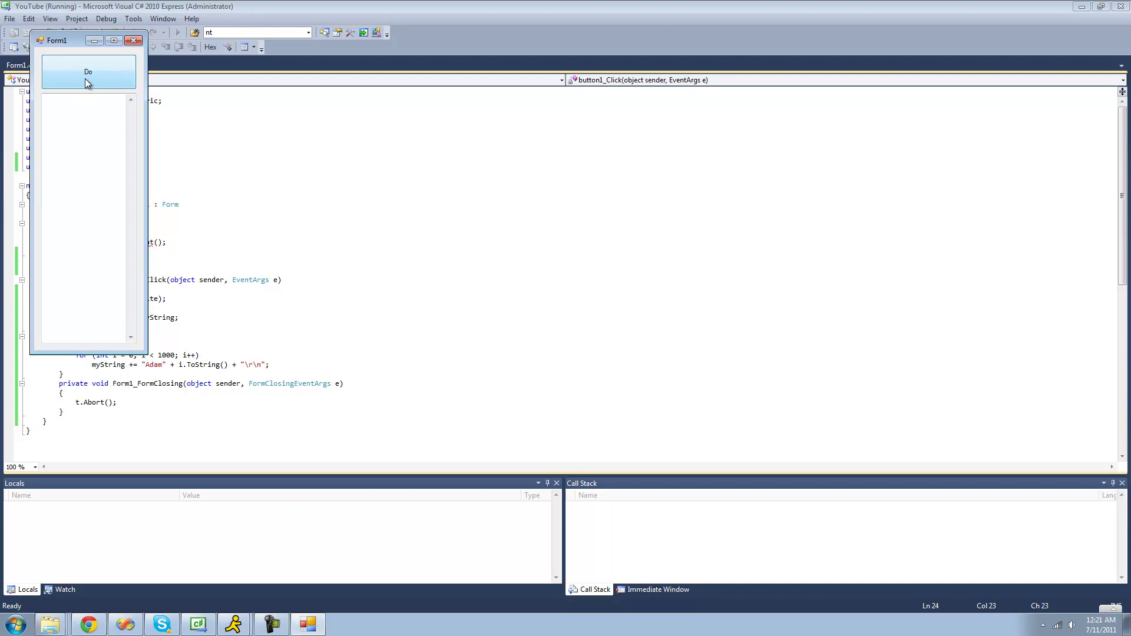
click(85, 78)
drag(69, 46, 165, 81)
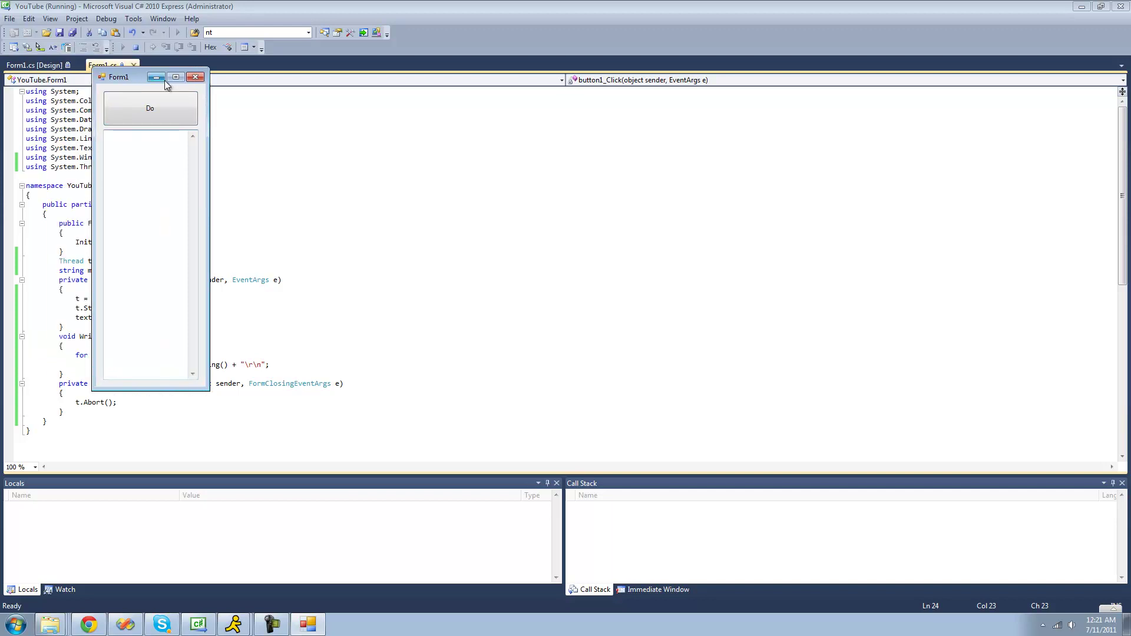
click(195, 78)
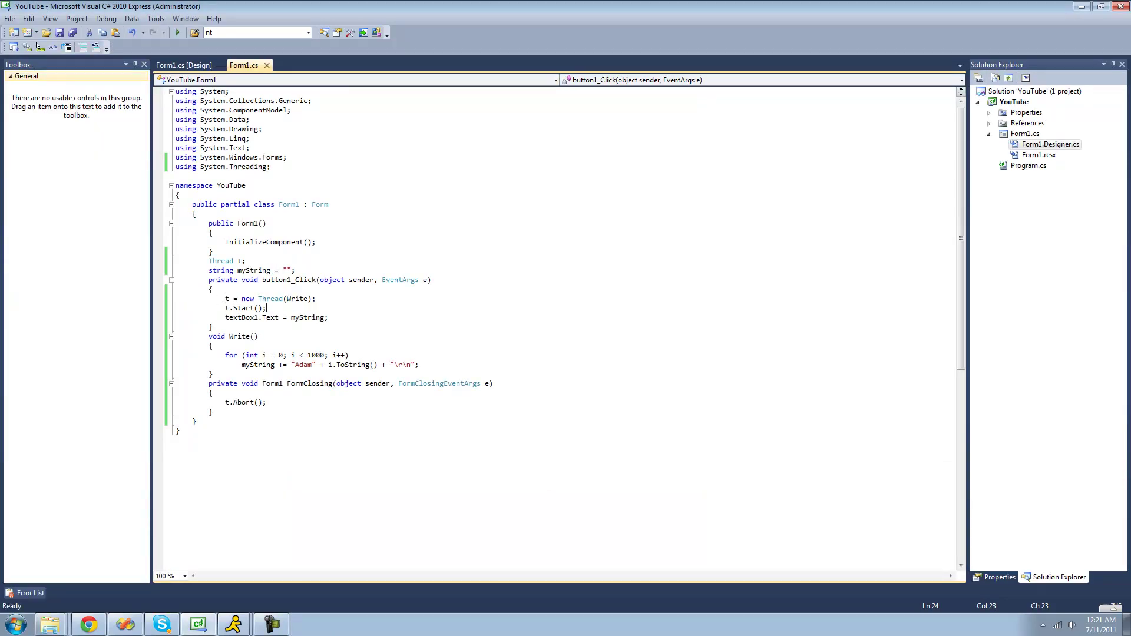
Find the 'textBox1.Text = myString;' line below t.Start() and delete it
mouse_move(221, 299)
mouse_down()
mouse_move(226, 316)
mouse_move(214, 327)
mouse_up()
click(280, 307)
click(223, 317)
key(Down)
key(Down)
key(End)
key(Home)
key(shift+Down)
key(shift+Down)
key(shift+Down)
key(Left)
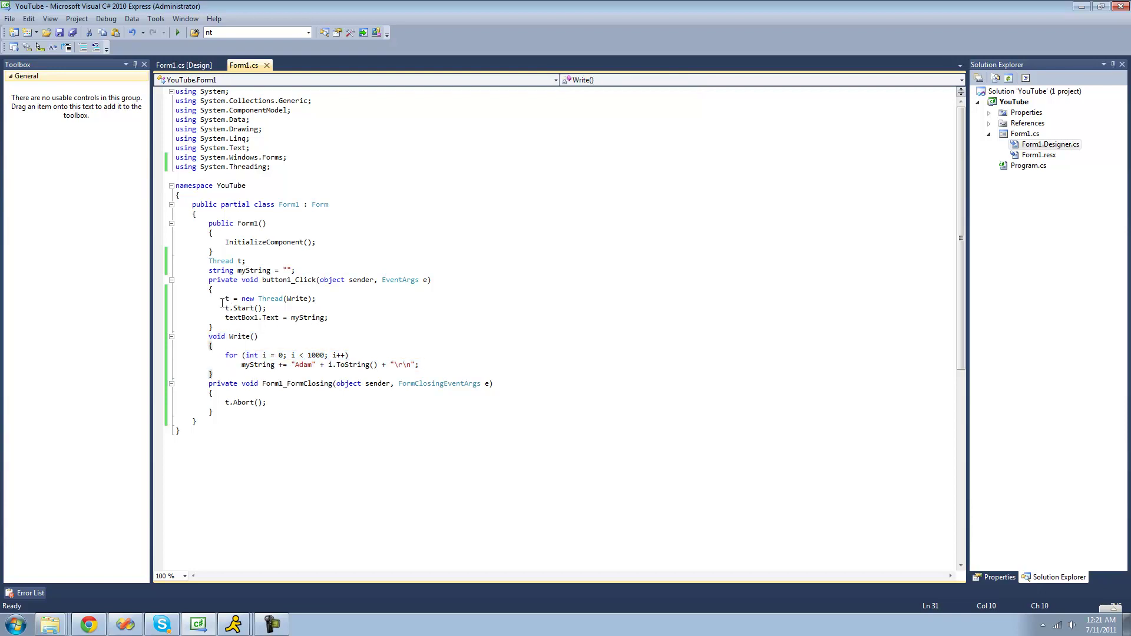
mouse_move(308, 317)
drag(329, 317, 225, 319)
key(Delete)
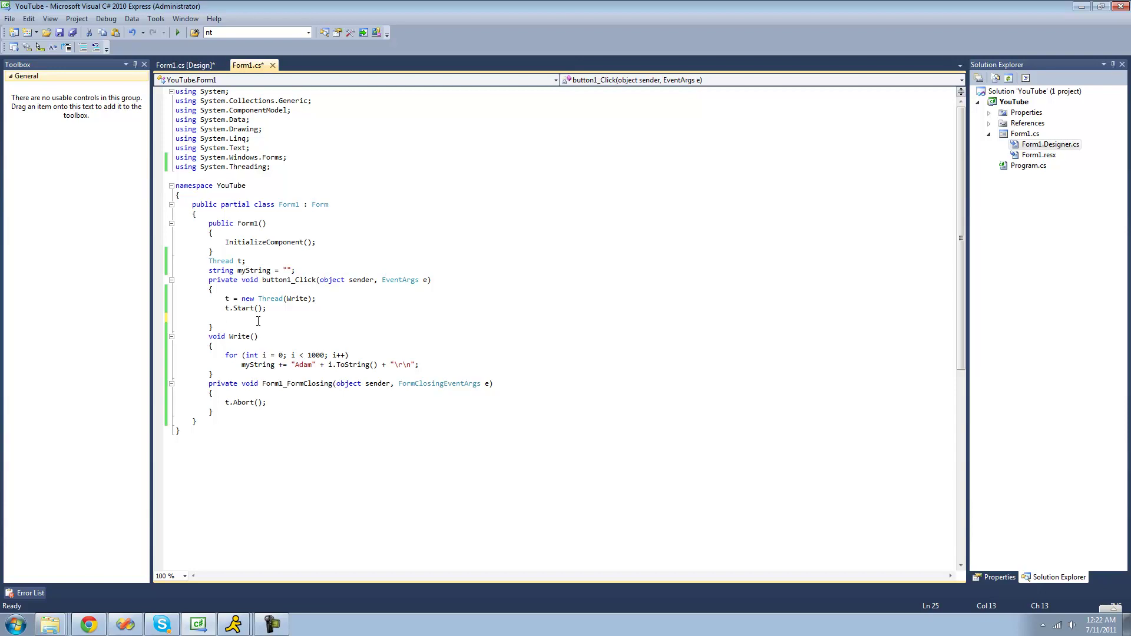
text(while ()
text(t)
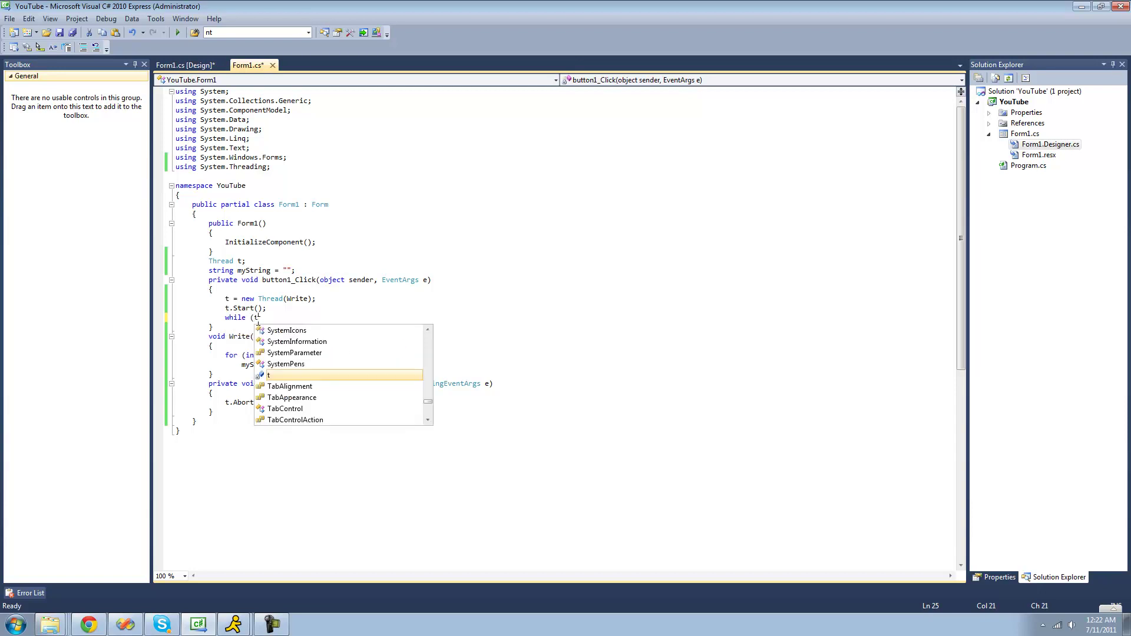
text(.I)
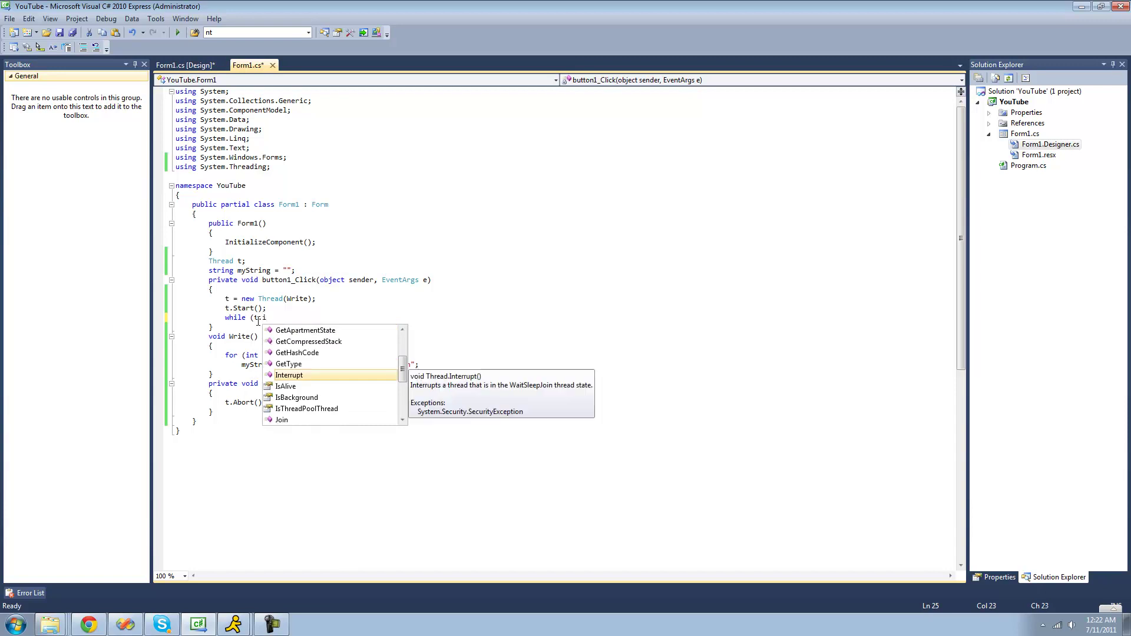
Complete 'while (t.IsAlive) ;' after t.Start() and add 'textBox1.Text = myString;' below it
key(Tab)
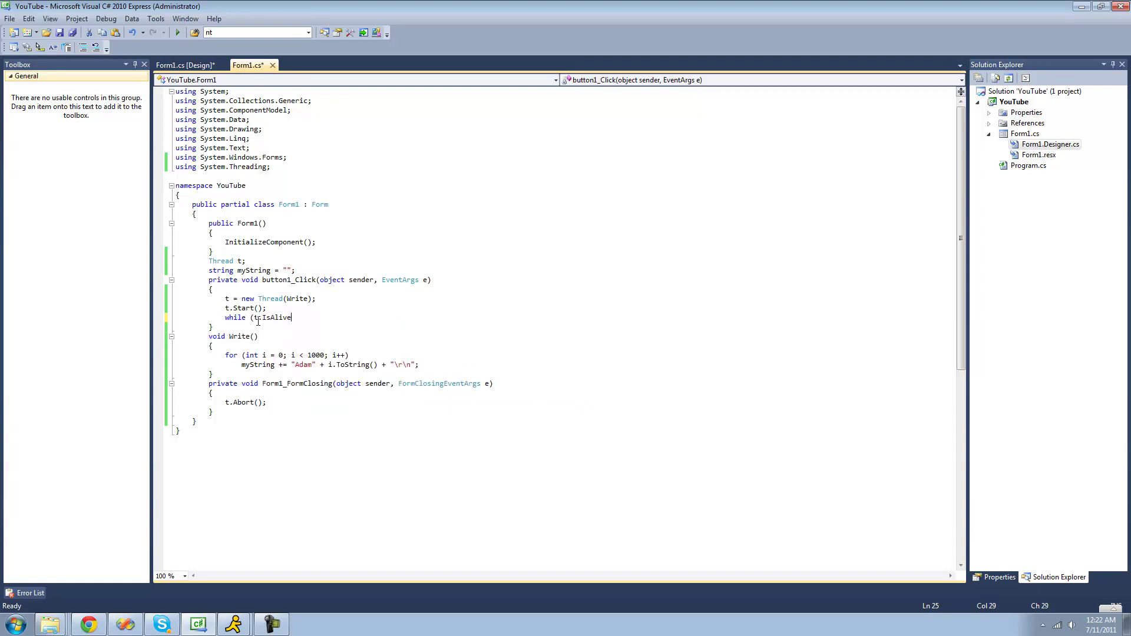
text())
click(291, 321)
click(303, 318)
text(;)
key(Return)
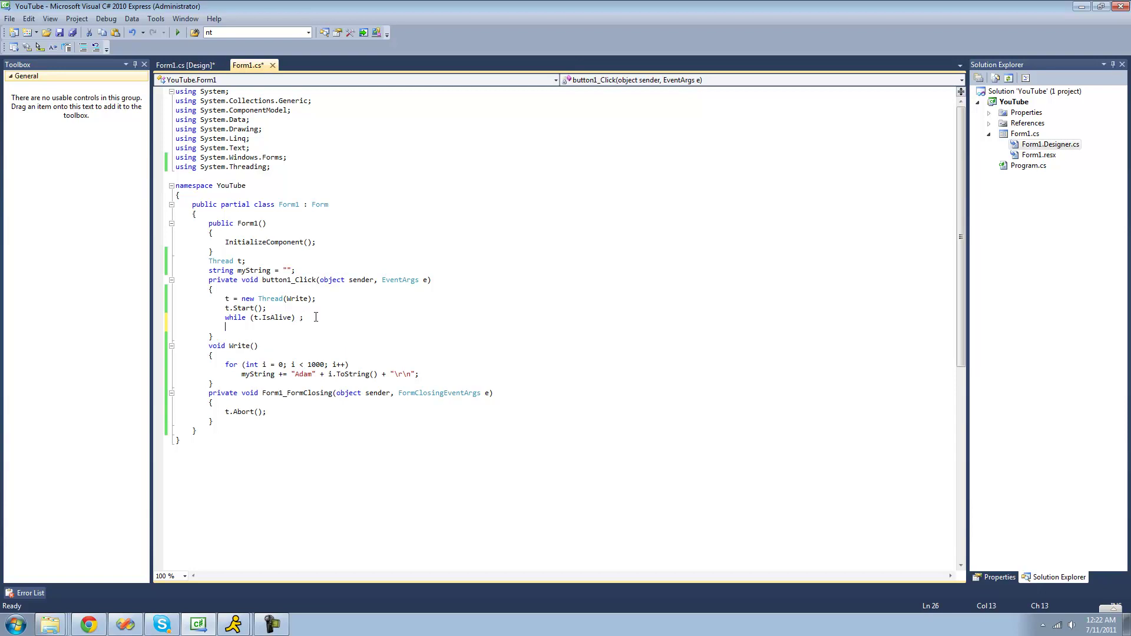
text(textBox1.Text = )
text(myString)
text(;)
Review the code by highlighting the while line, the assignment line and Write's for loop
drag(226, 317, 313, 321)
click(313, 320)
drag(225, 308, 267, 308)
click(297, 316)
key(End)
drag(225, 327, 329, 327)
click(335, 327)
drag(224, 364, 420, 375)
click(423, 375)
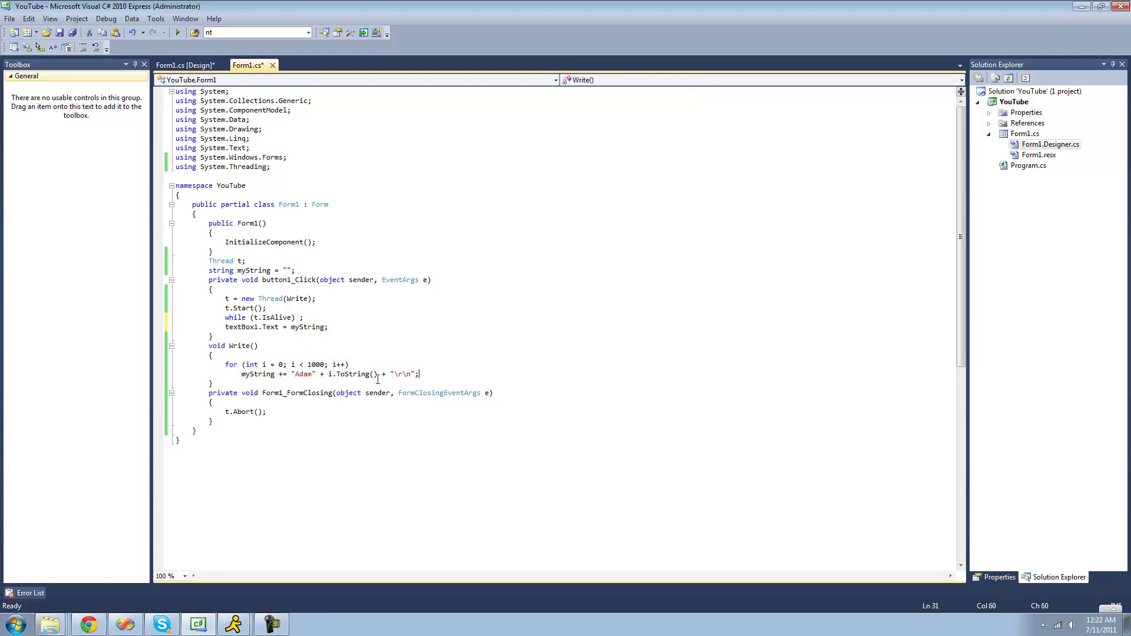
Run the app, press Do to fill textBox1 with Adam0–Adam999, then close Form1
click(179, 33)
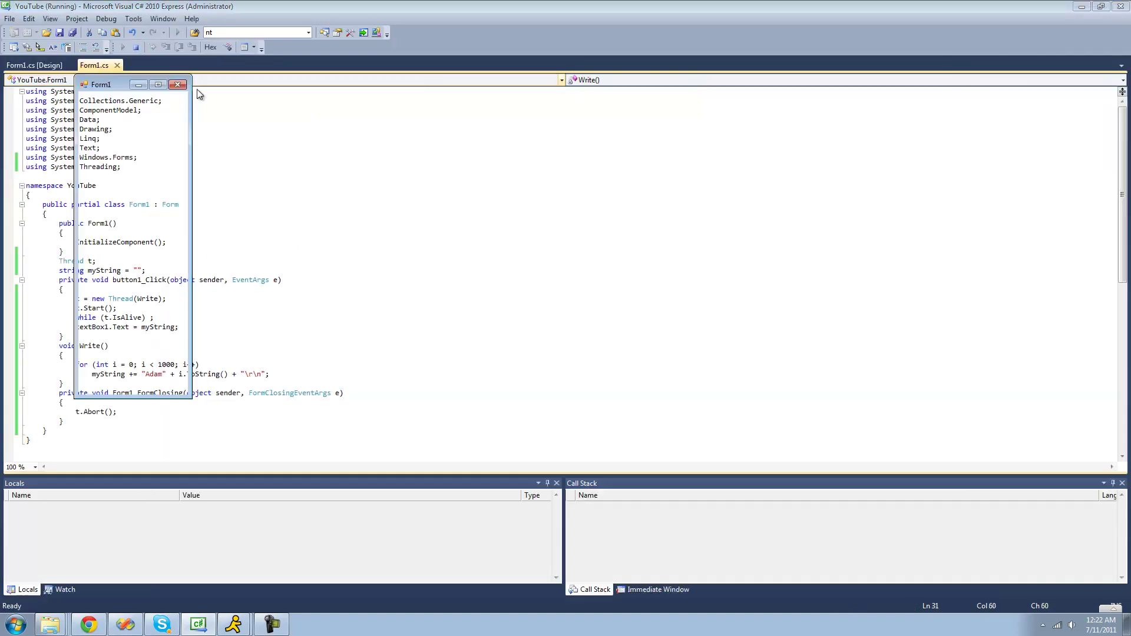
drag(113, 93, 279, 91)
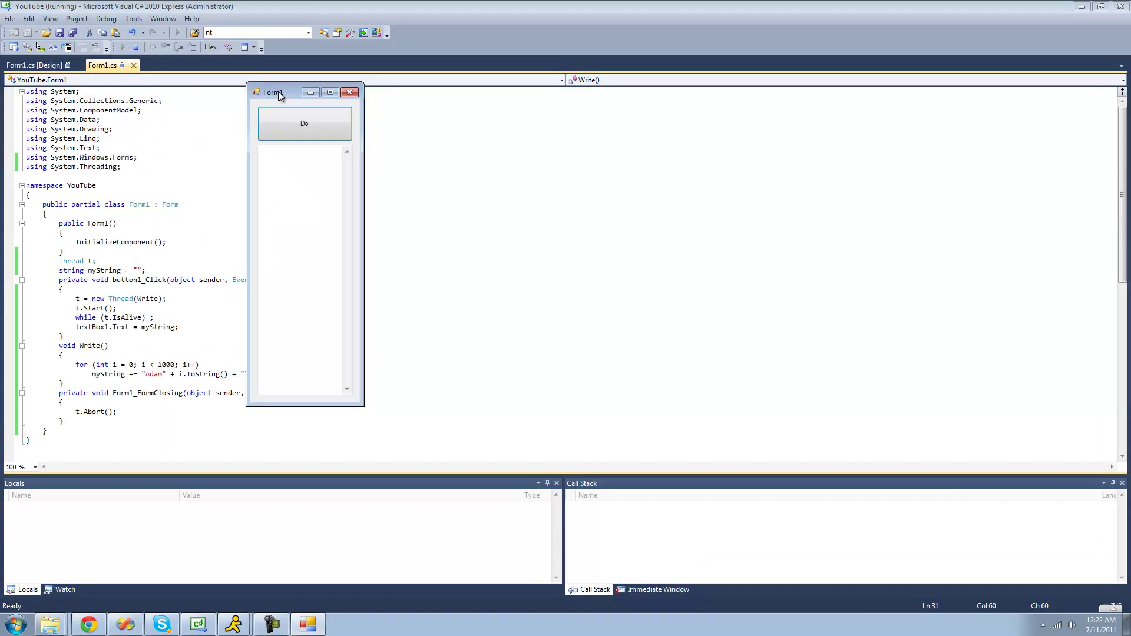
click(283, 130)
drag(347, 161, 350, 394)
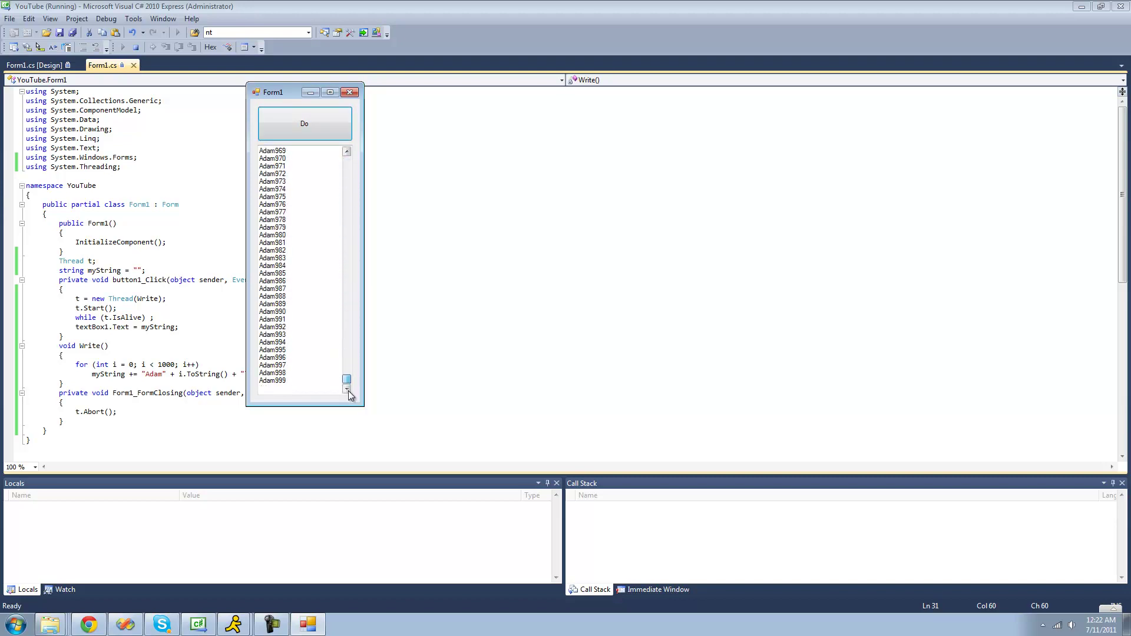
click(351, 92)
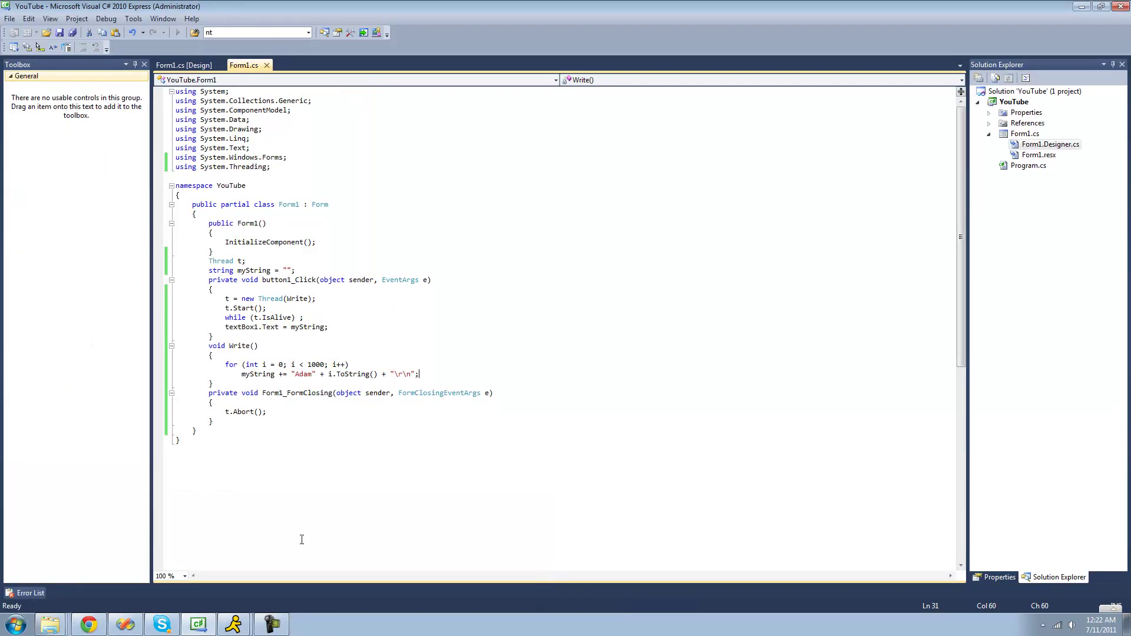